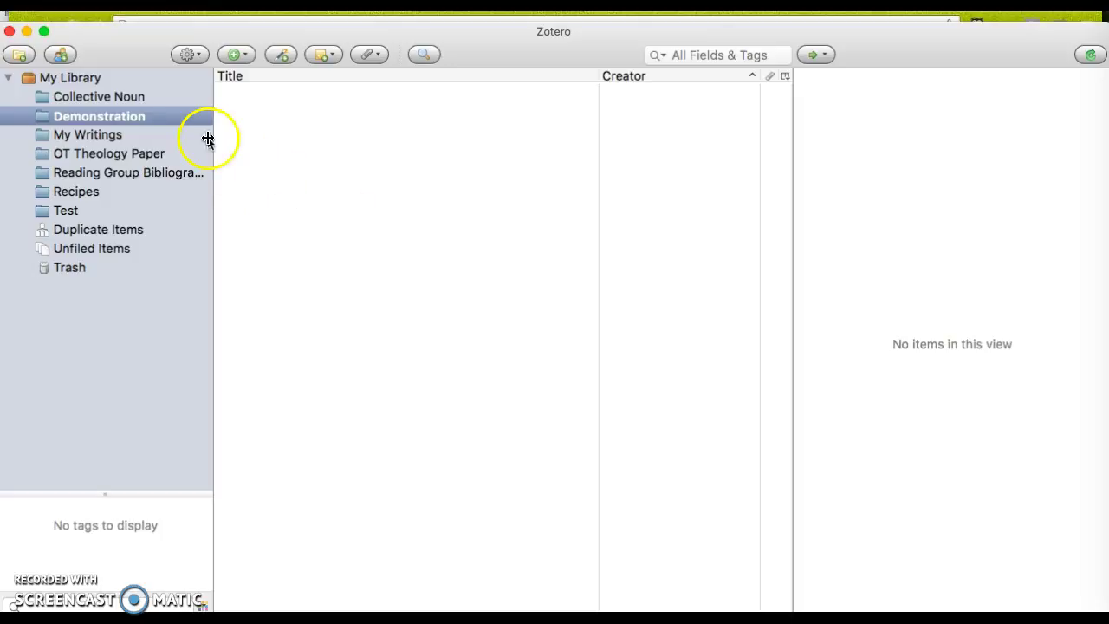
- Select the empty Demonstration collection in Zotero's left pane
left_click(181, 120)
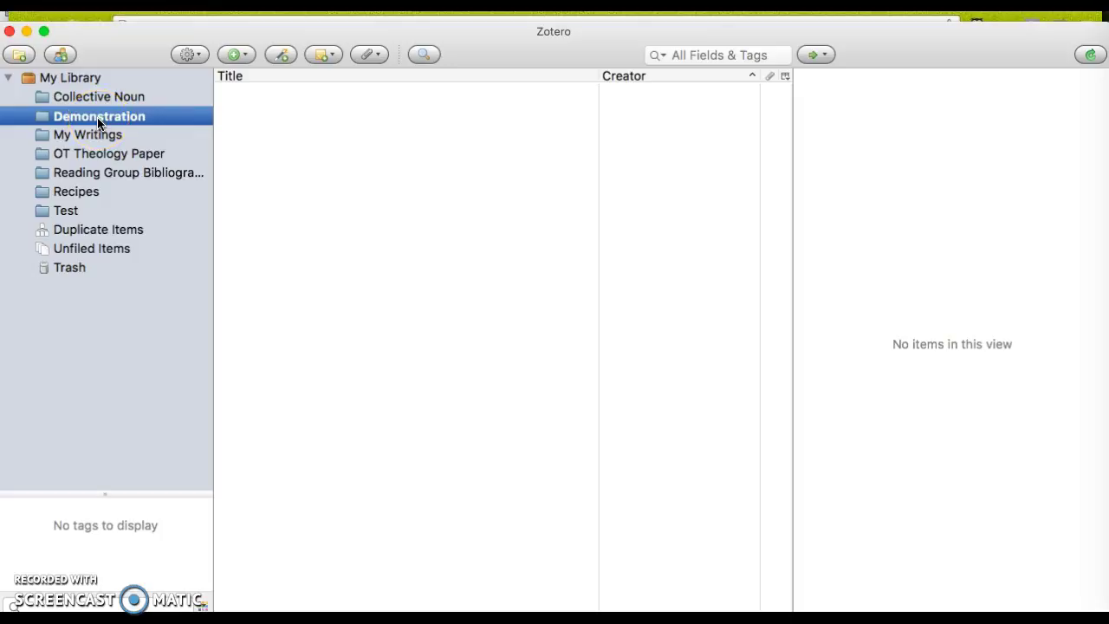
- Look over the 10,217 EBSCO 'abrahamic covenant' results and their full Search Options, then close the options
left_click(503, 15)
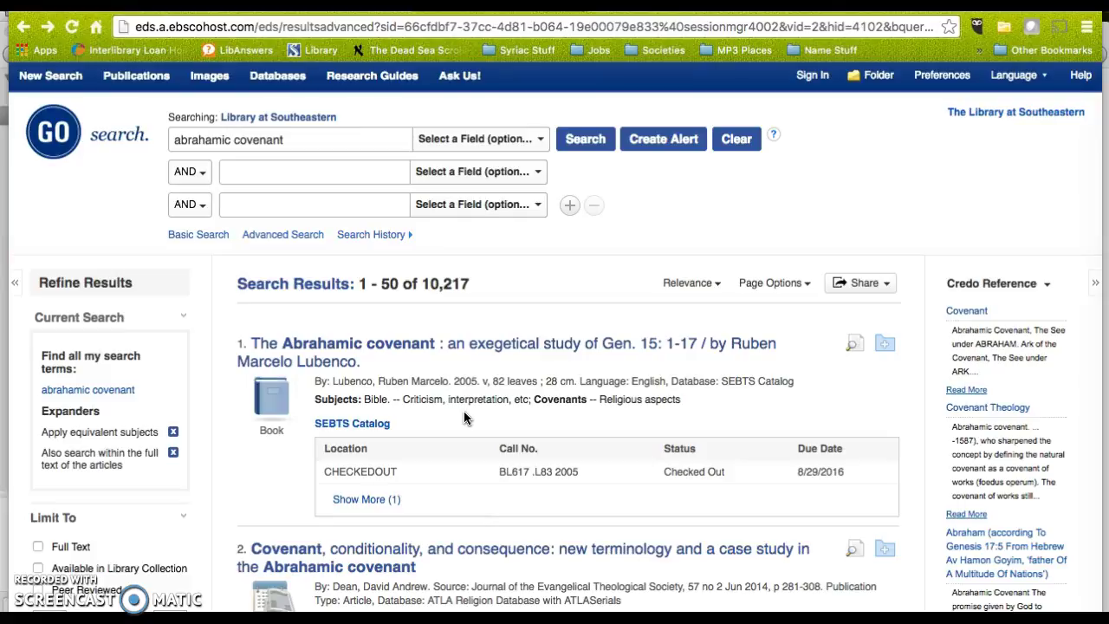
scroll(433, 391, "down", 5)
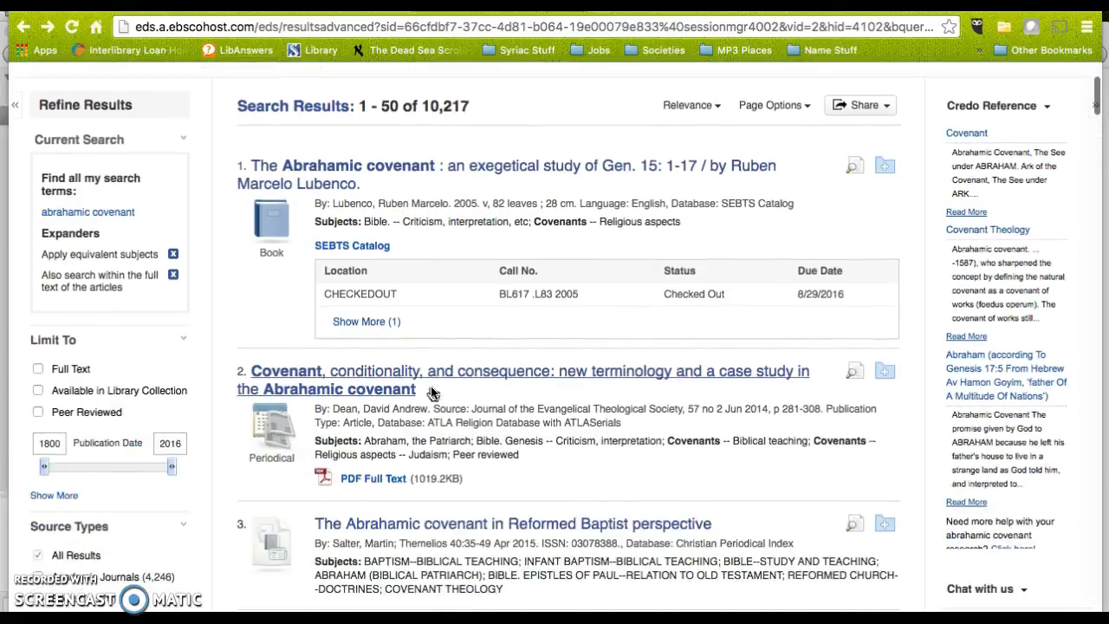
scroll(433, 392, "down", 1)
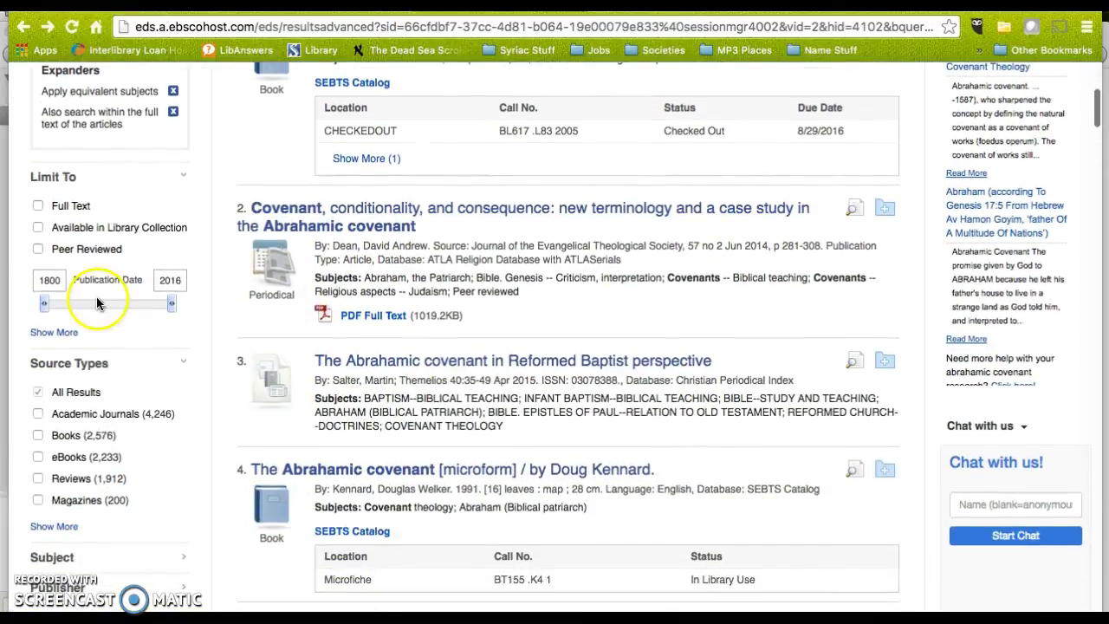
left_click(62, 335)
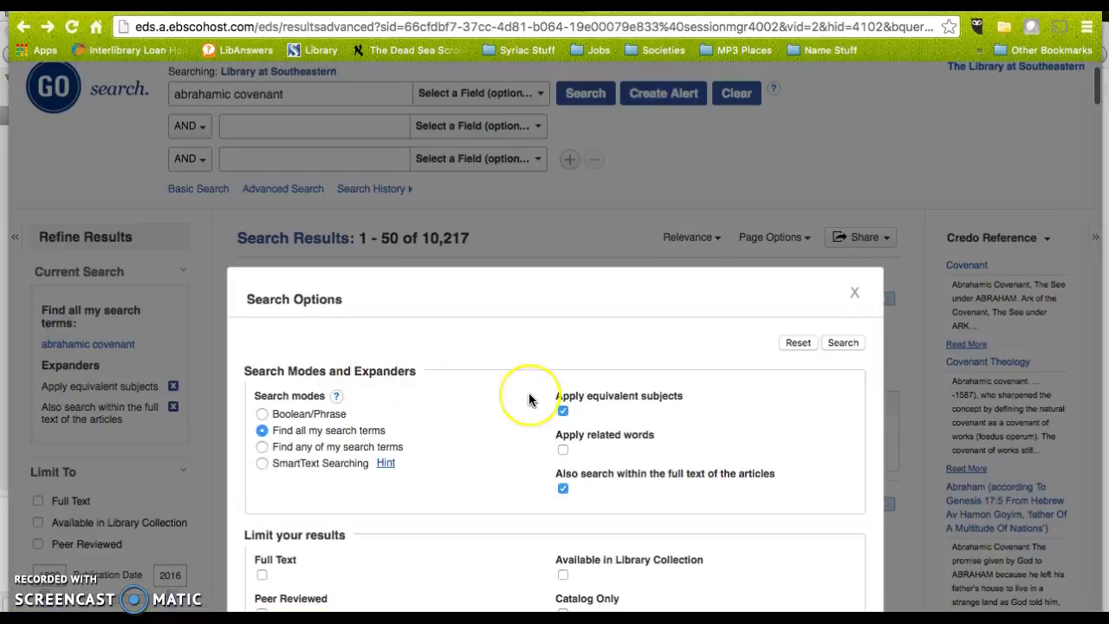
scroll(529, 397, "down", 2)
scroll(529, 399, "down", 1)
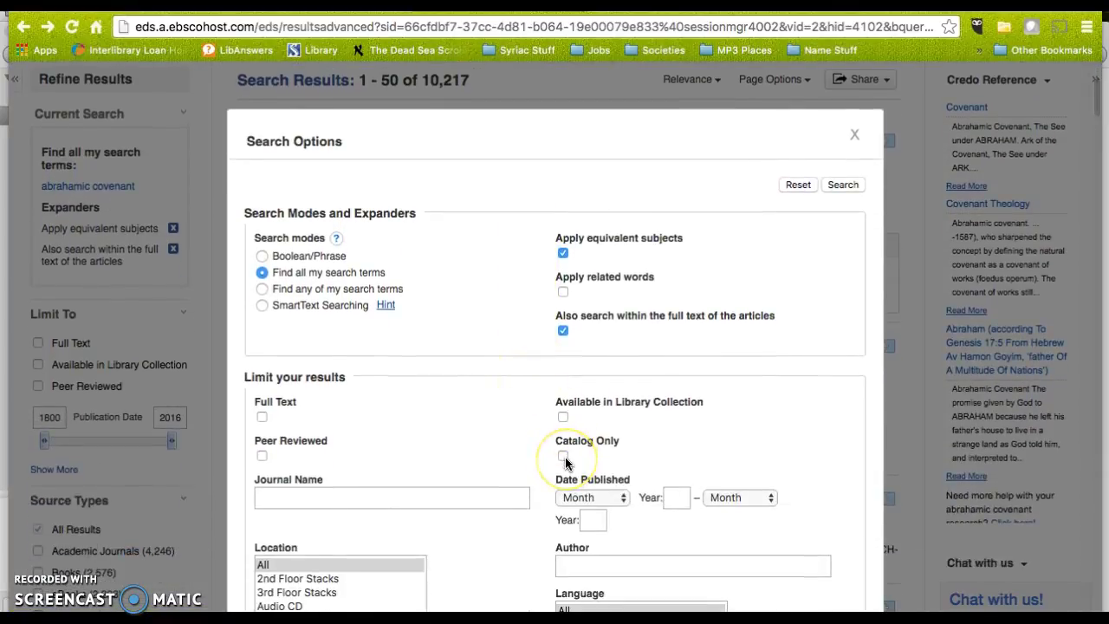
left_click(855, 135)
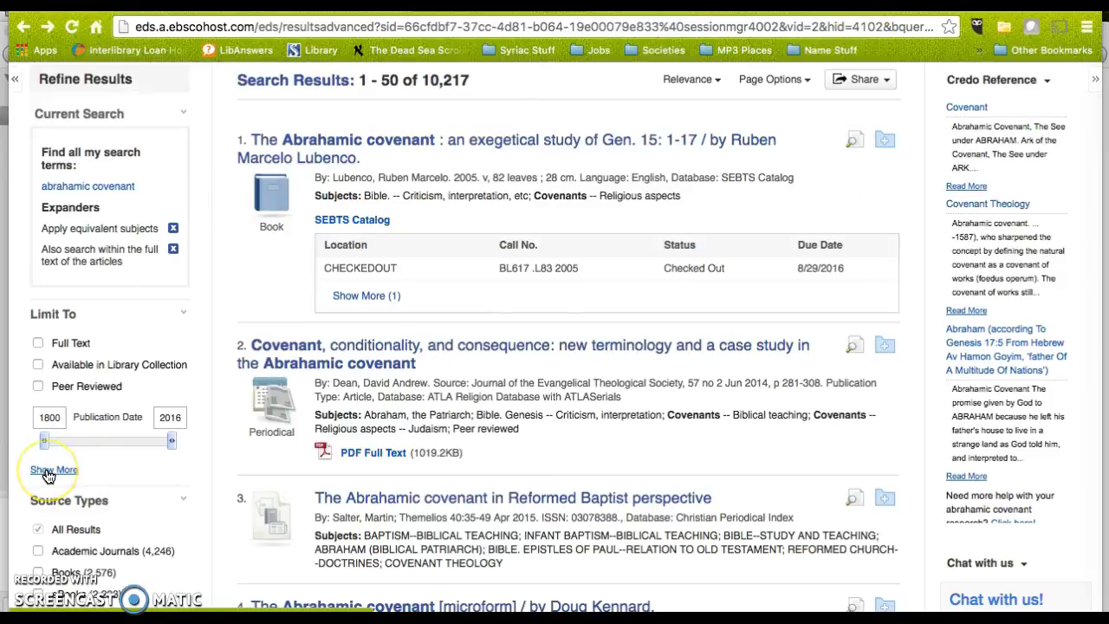
scroll(548, 330, "up", 5)
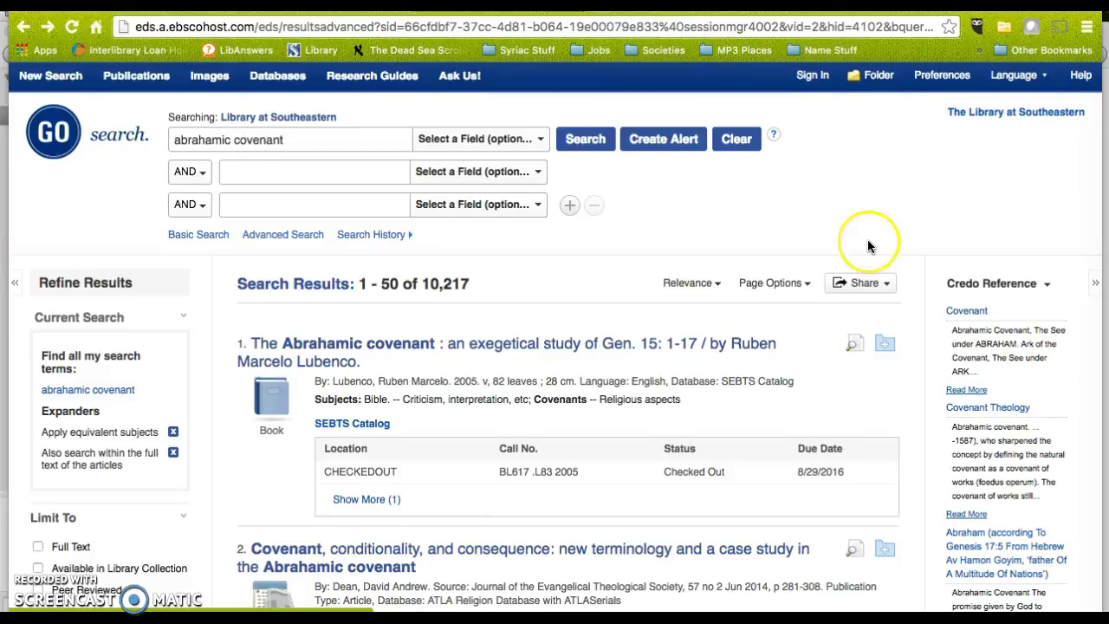
scroll(867, 243, "down", 5)
scroll(869, 247, "up", 5)
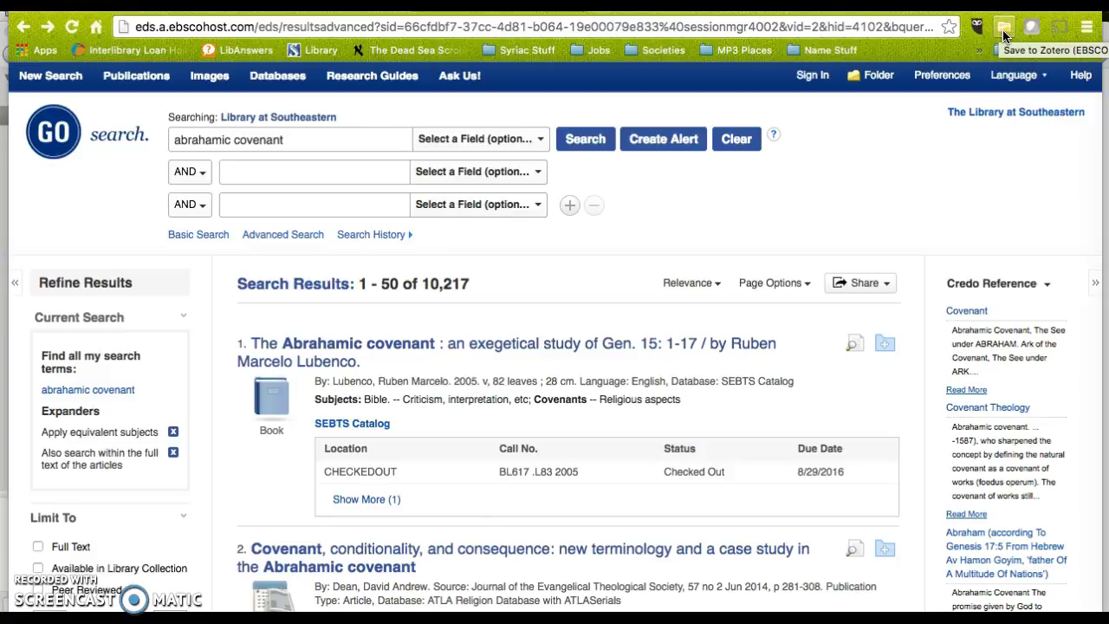
- Try selecting every EBSCO result for Zotero, then cancel the save
left_click(1001, 33)
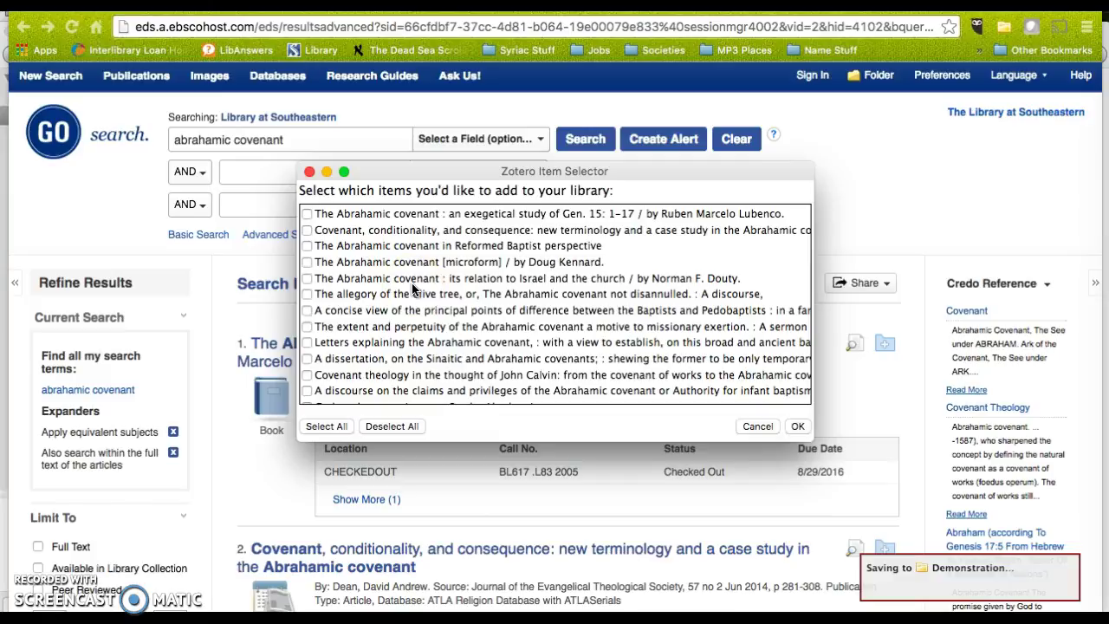
left_click(329, 429)
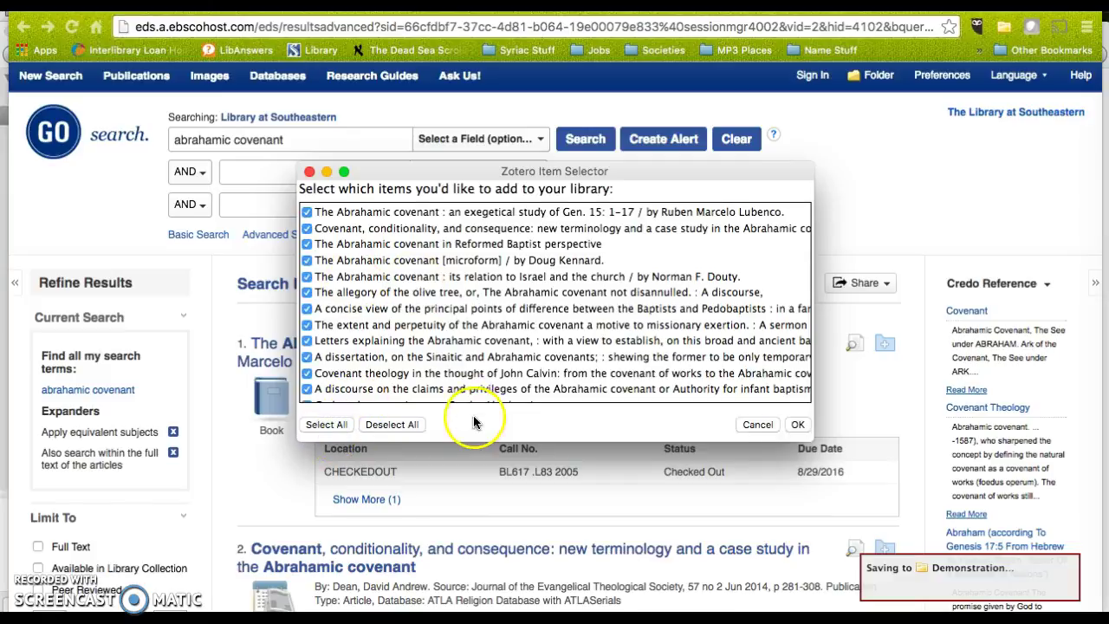
scroll(513, 296, "down", 10)
scroll(513, 295, "up", 10)
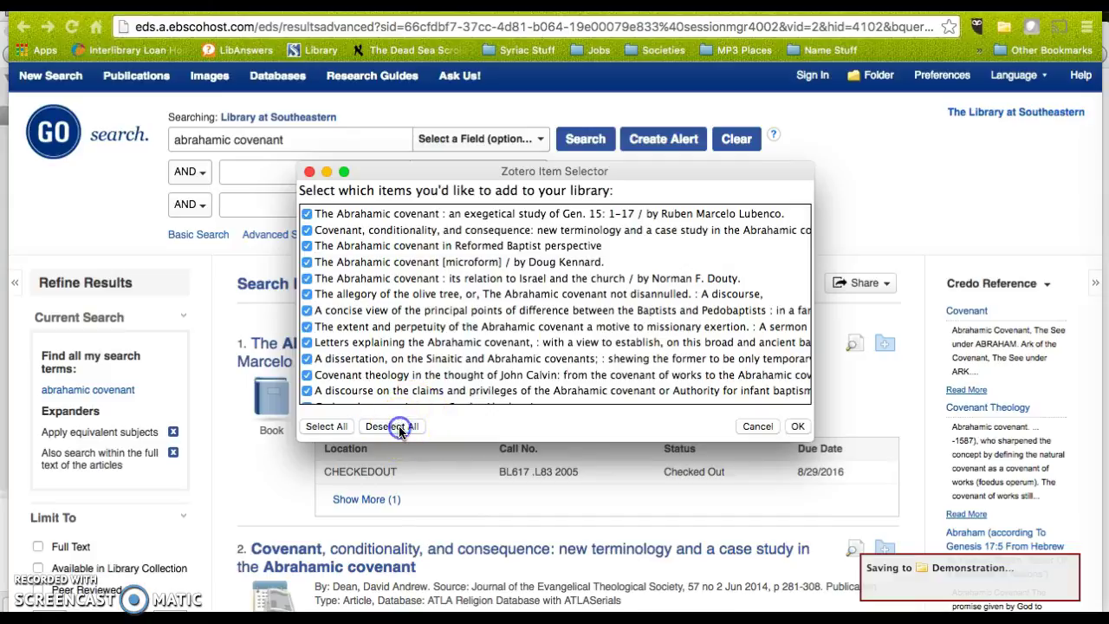
left_click(753, 425)
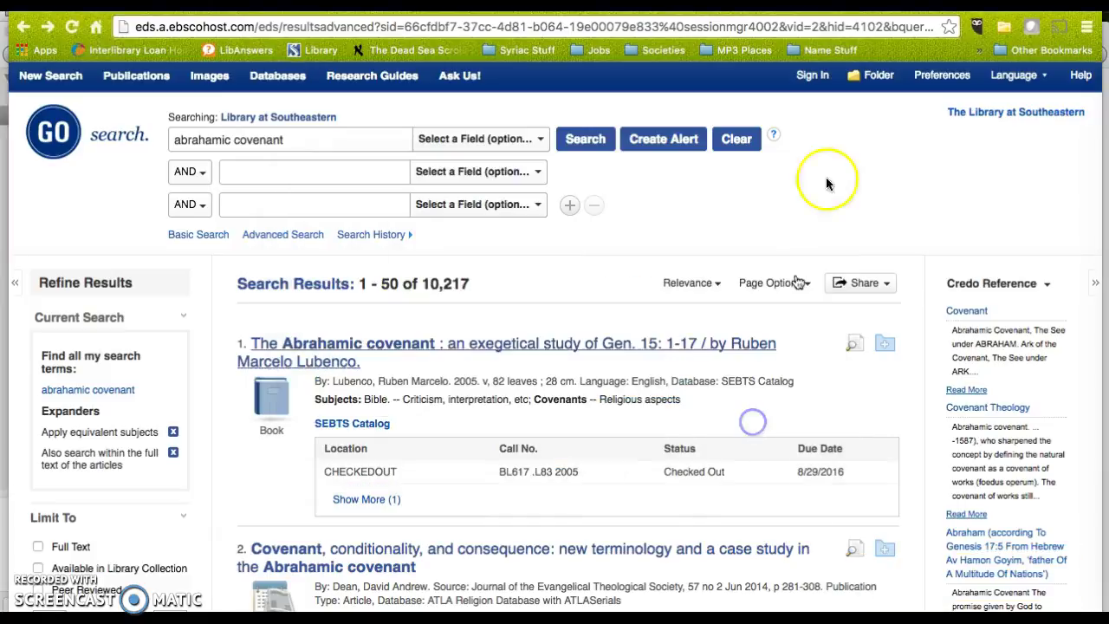
- Save only the first two results, the Abrahamic covenant book and the covenant journal article
left_click(1004, 27)
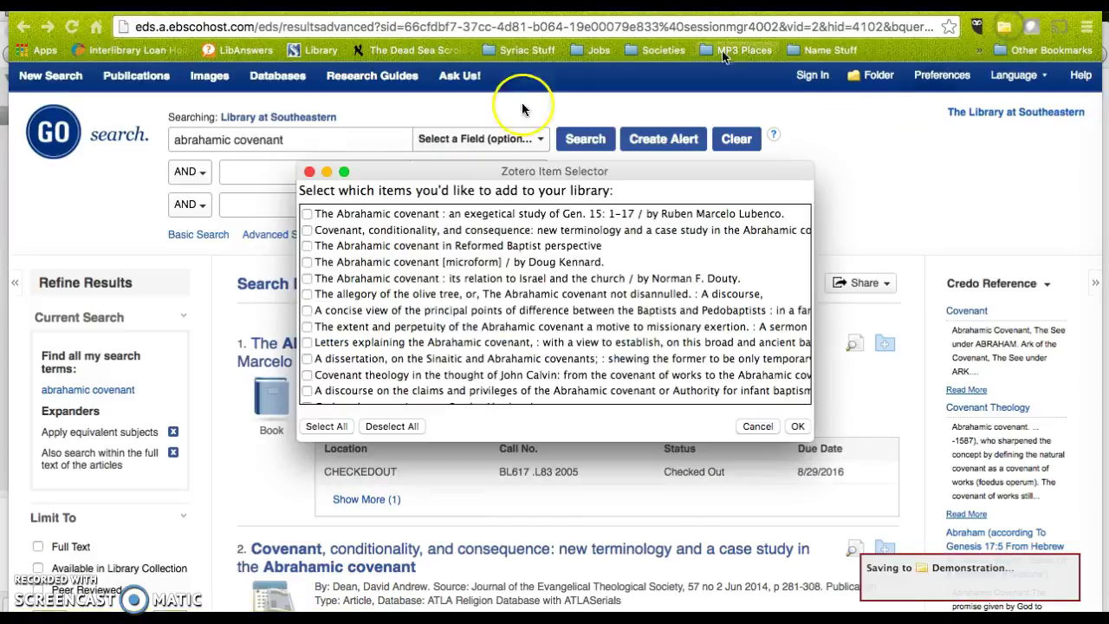
left_click(306, 213)
left_click(307, 230)
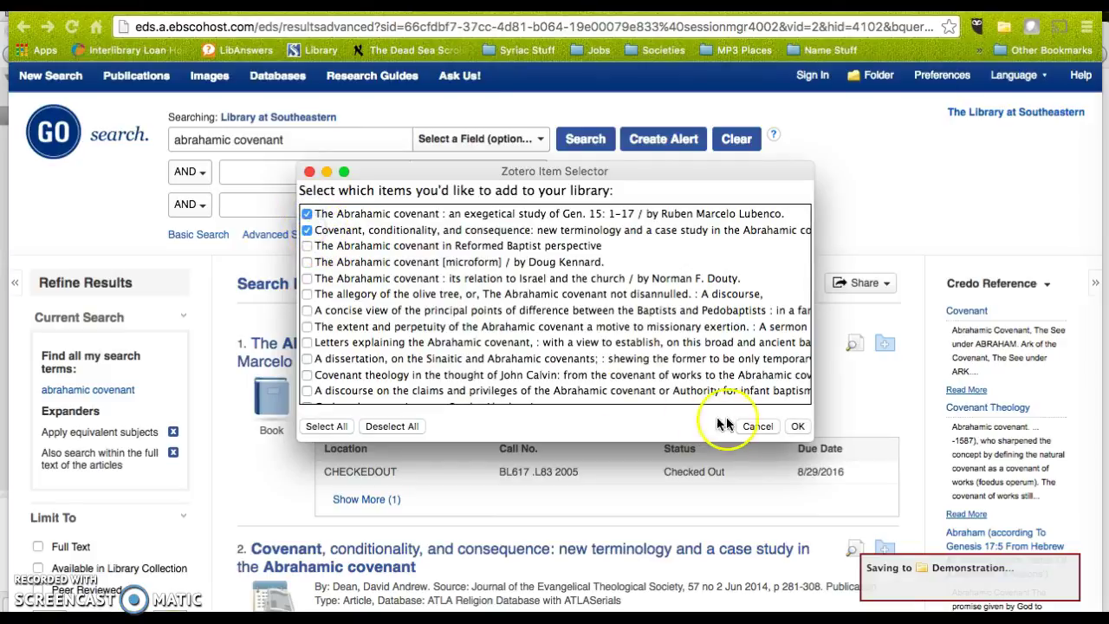
left_click(797, 426)
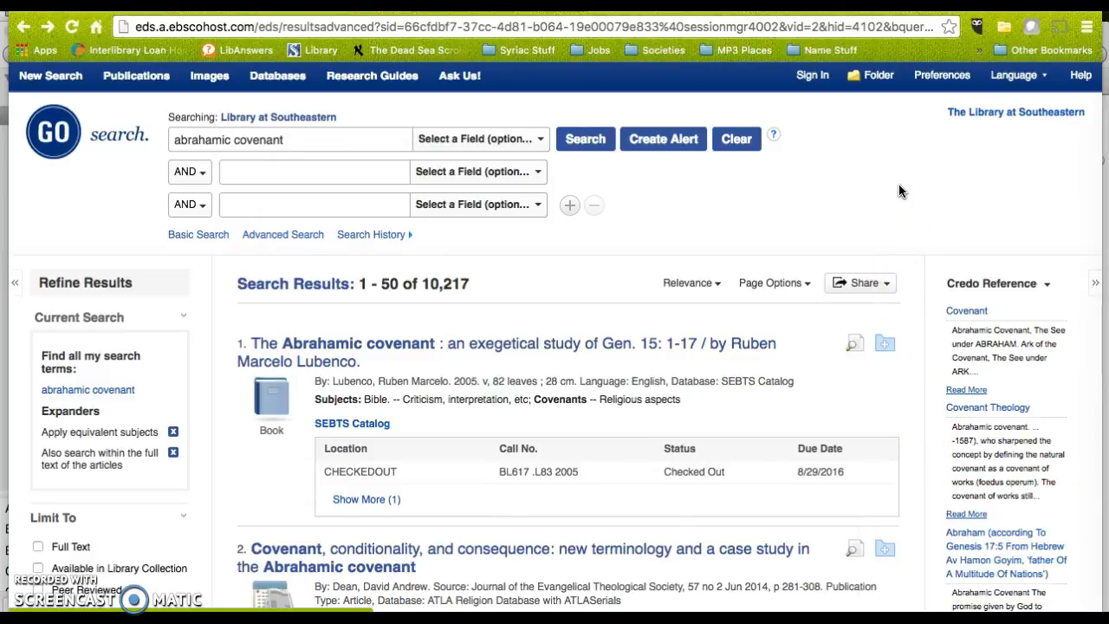
left_click(568, 343)
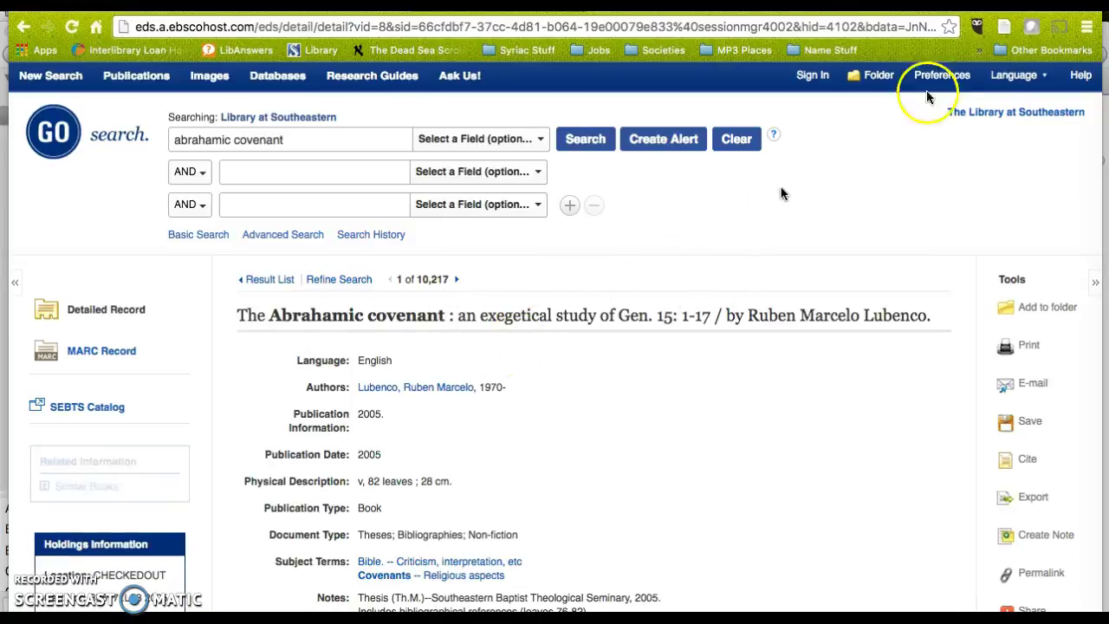
left_click(1003, 32)
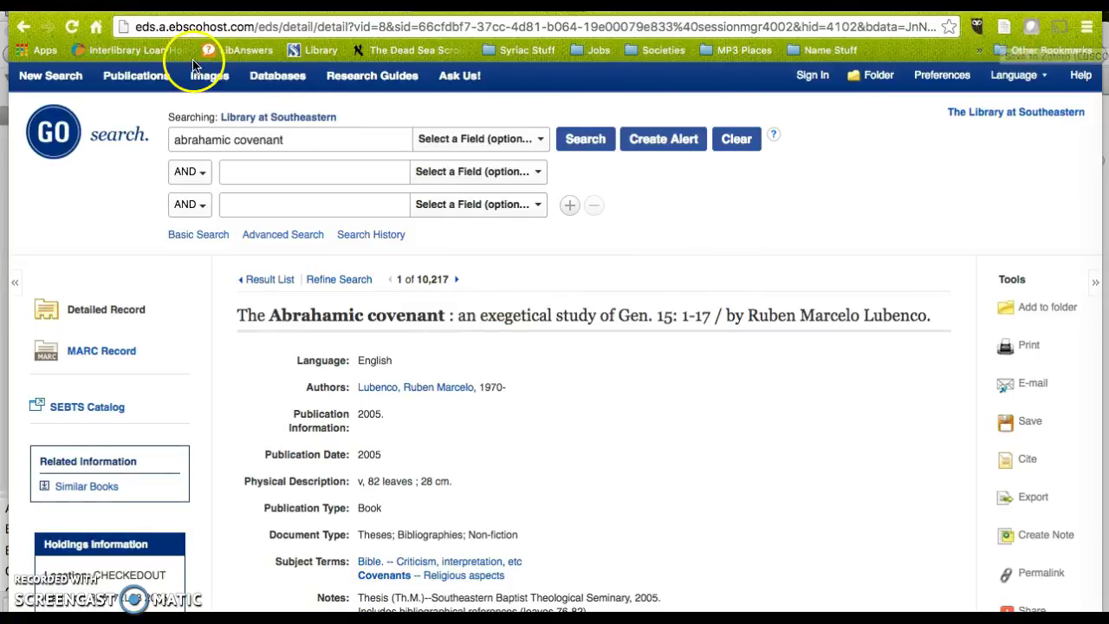
left_click(26, 34)
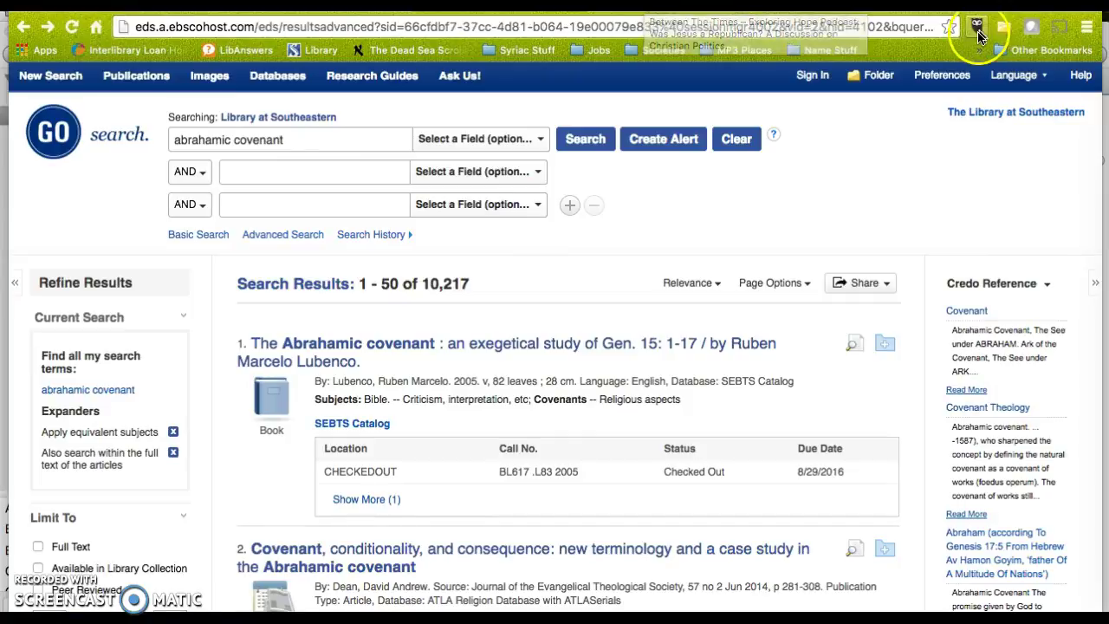
- Save the Between the Times podcast post to the Demonstration collection as a Web Page item
key("ctrl+Tab")
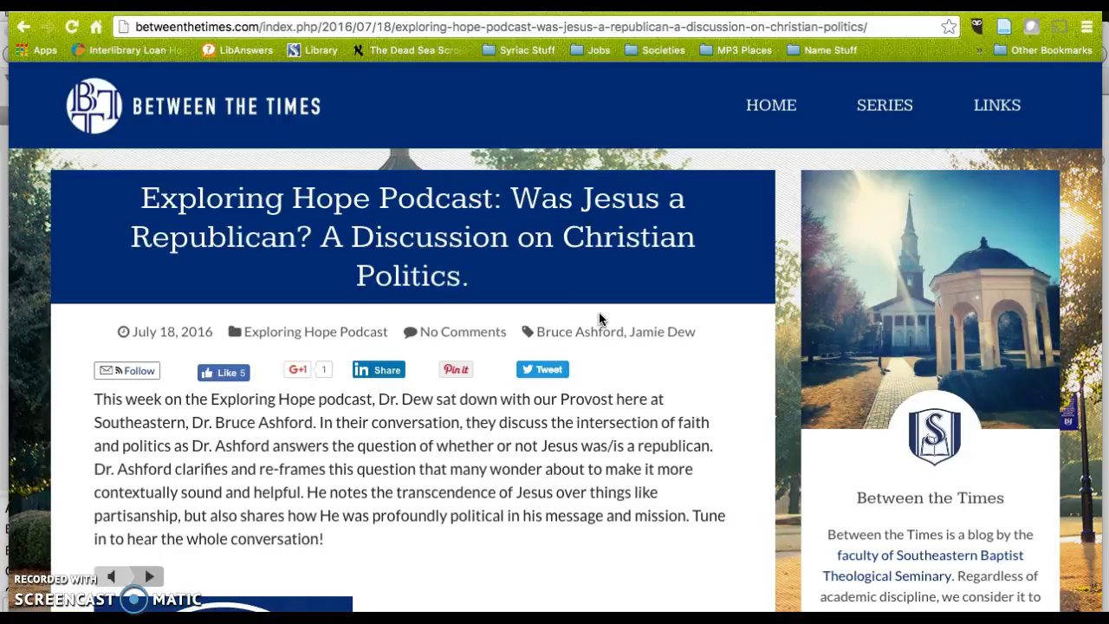
left_click(620, 367)
scroll(621, 368, "down", 3)
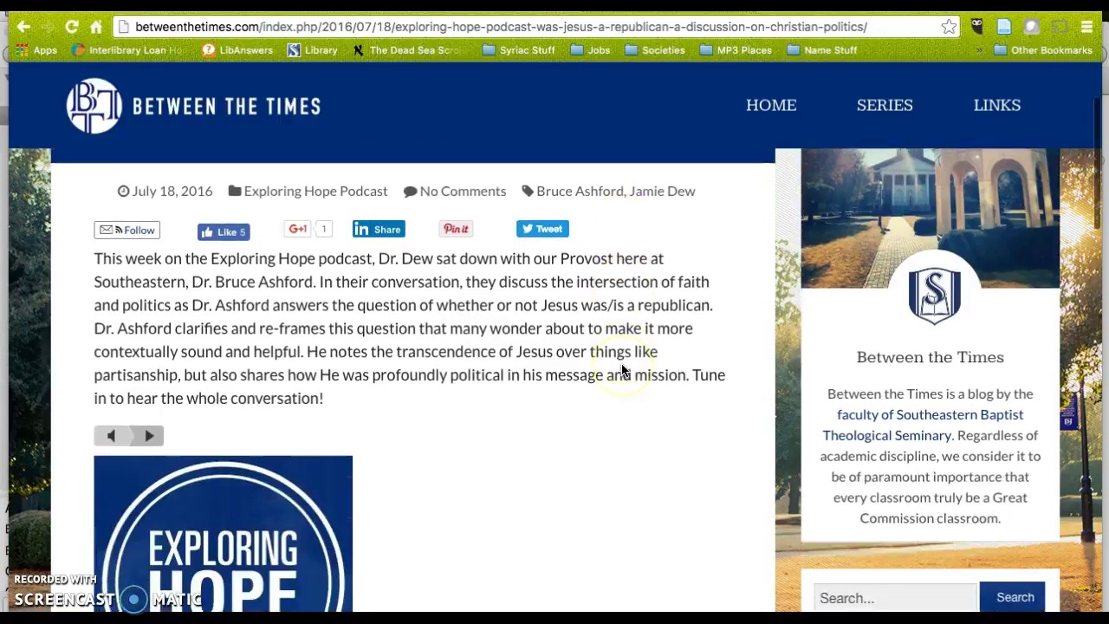
scroll(621, 368, "down", 3)
left_click(633, 389)
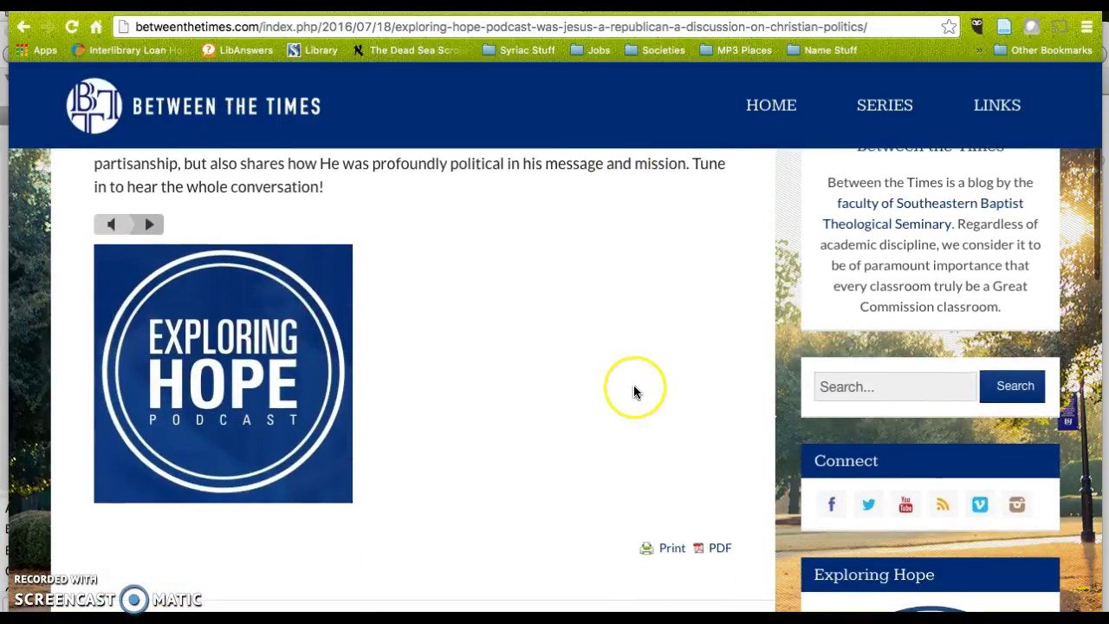
scroll(633, 392, "up", 5)
scroll(634, 393, "up", 3)
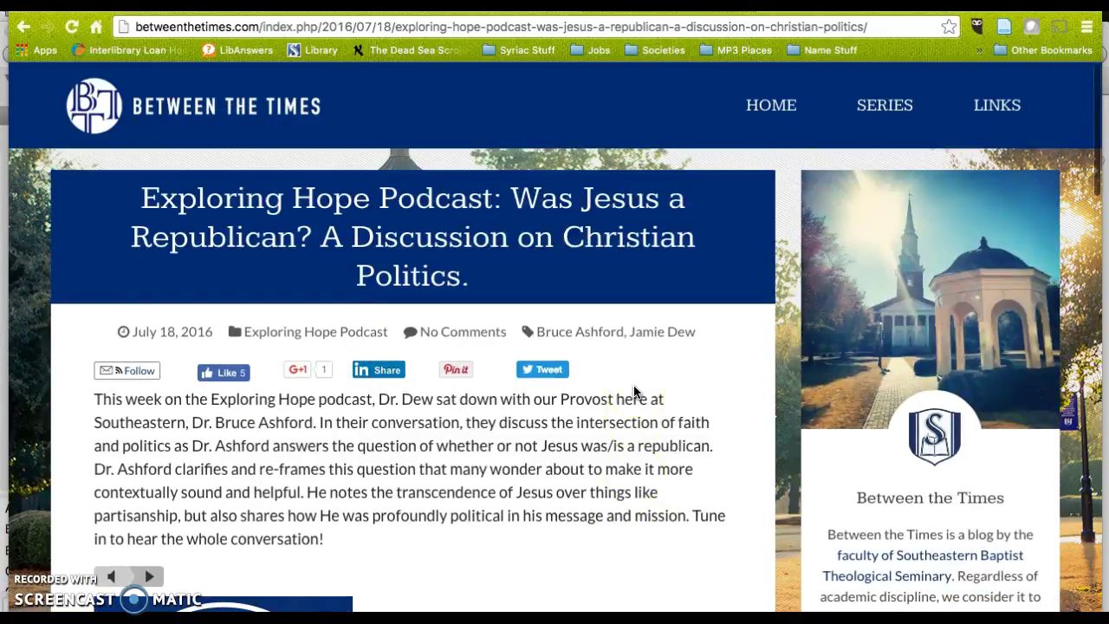
left_click(1007, 30)
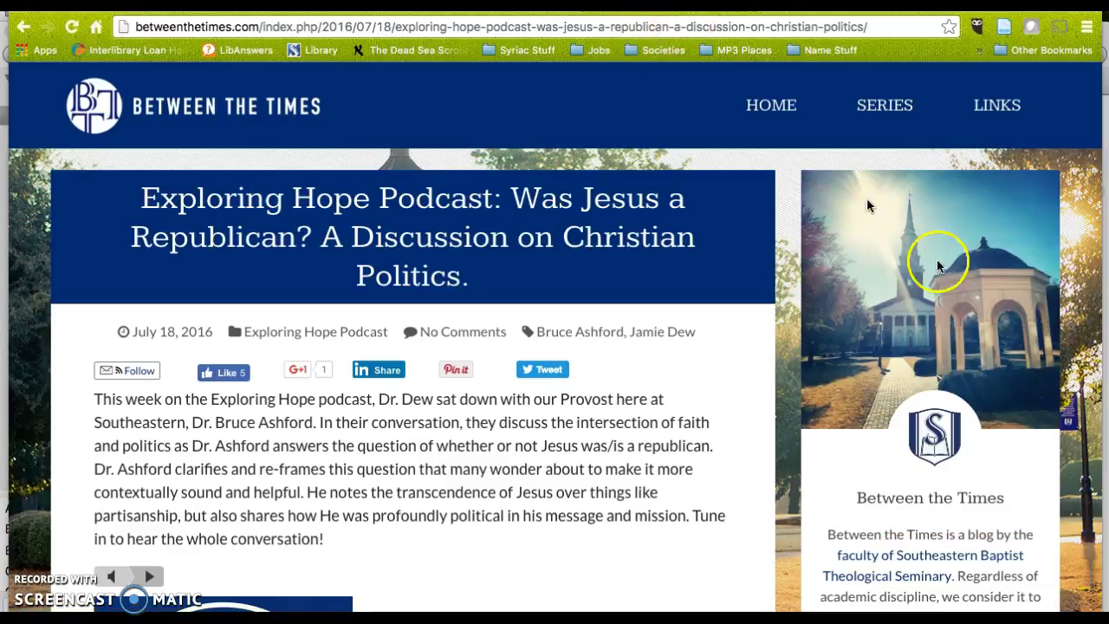
left_click(1099, 372)
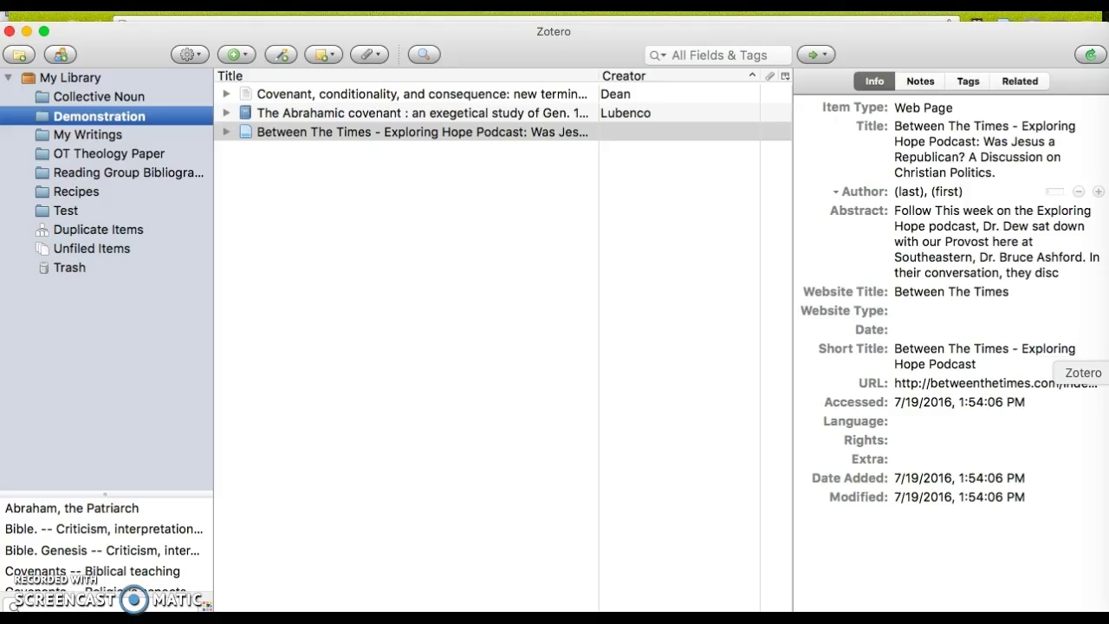
- Convert the journal article's Title and Short Title to title case
left_click(396, 97)
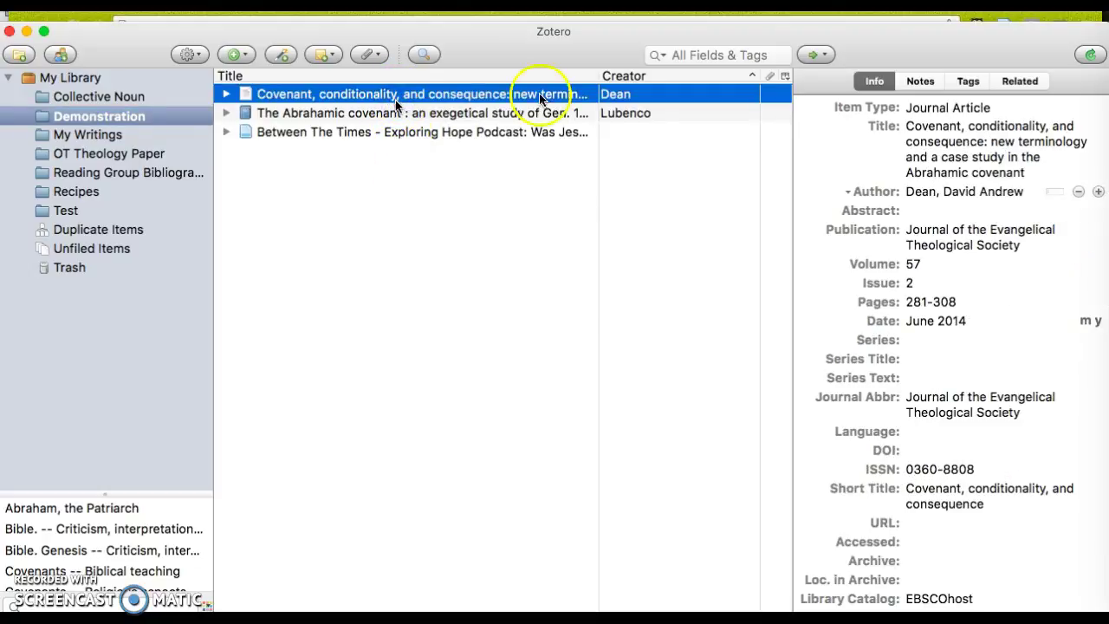
left_click(928, 157)
right_click(932, 156)
mouse_move(962, 164)
left_click(838, 165)
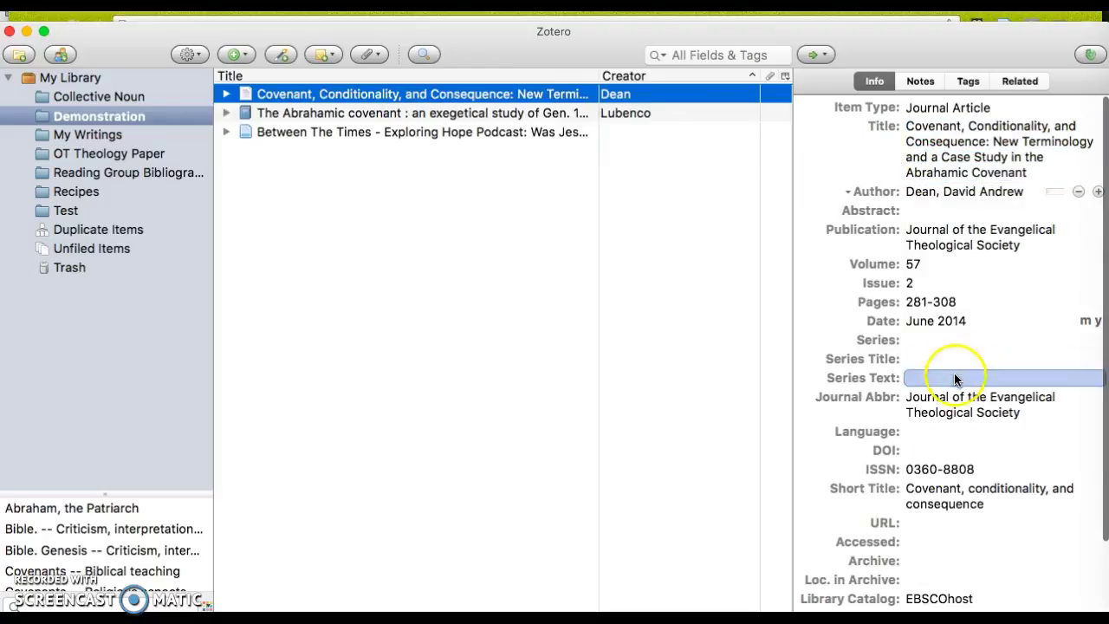
left_click(953, 495)
right_click(943, 503)
mouse_move(975, 512)
left_click(862, 515)
left_click(923, 519)
left_click(880, 488)
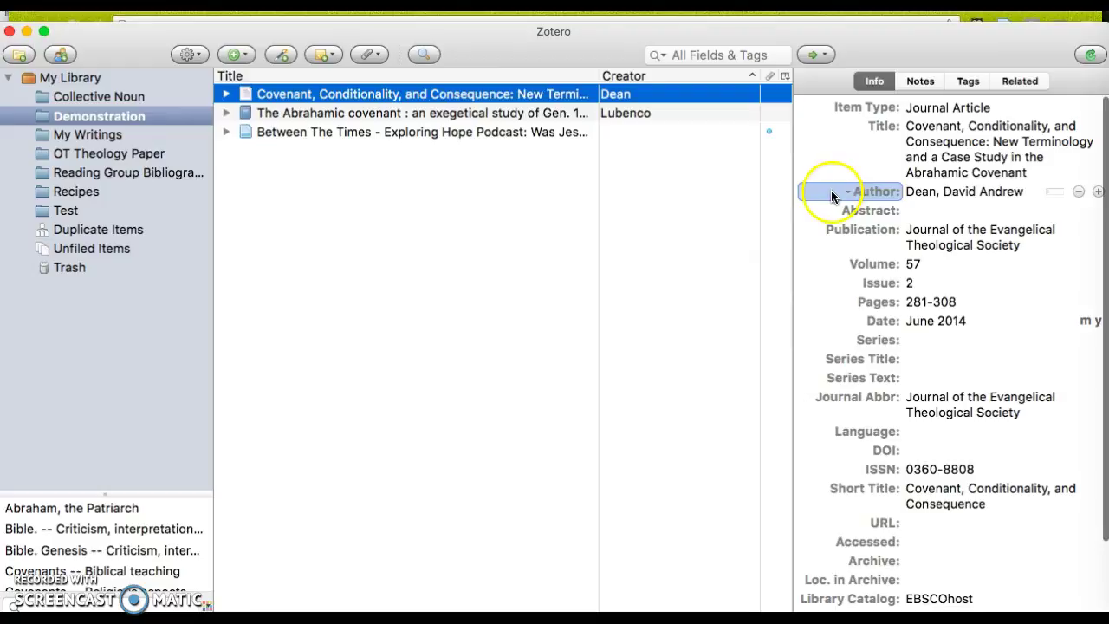
- Change the article's Date to 2014
left_click(922, 232)
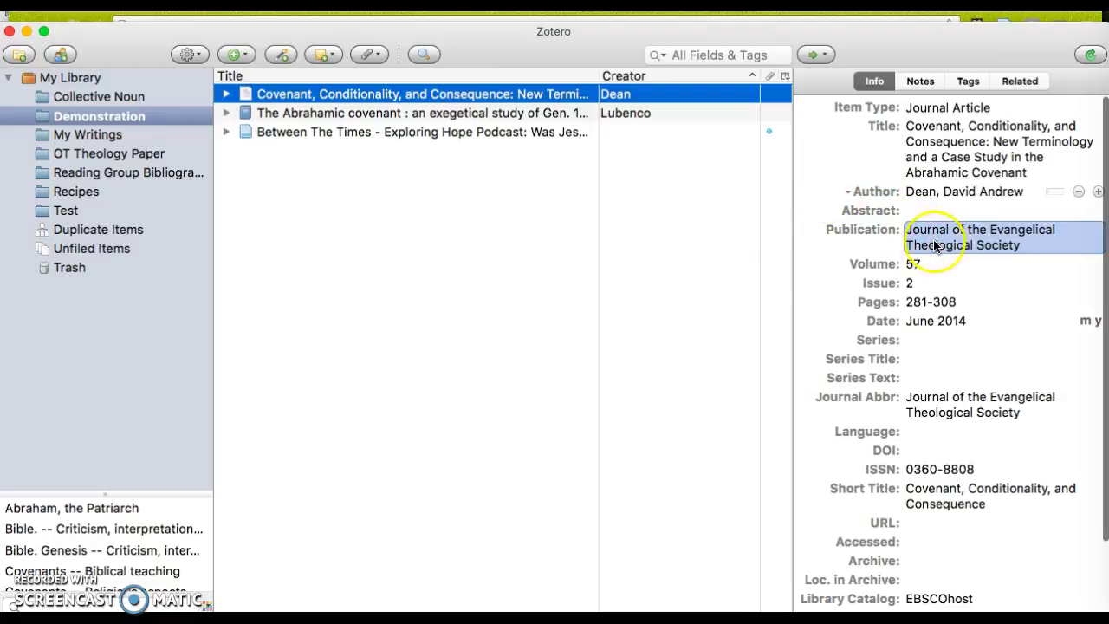
left_click(917, 286)
left_click(912, 323)
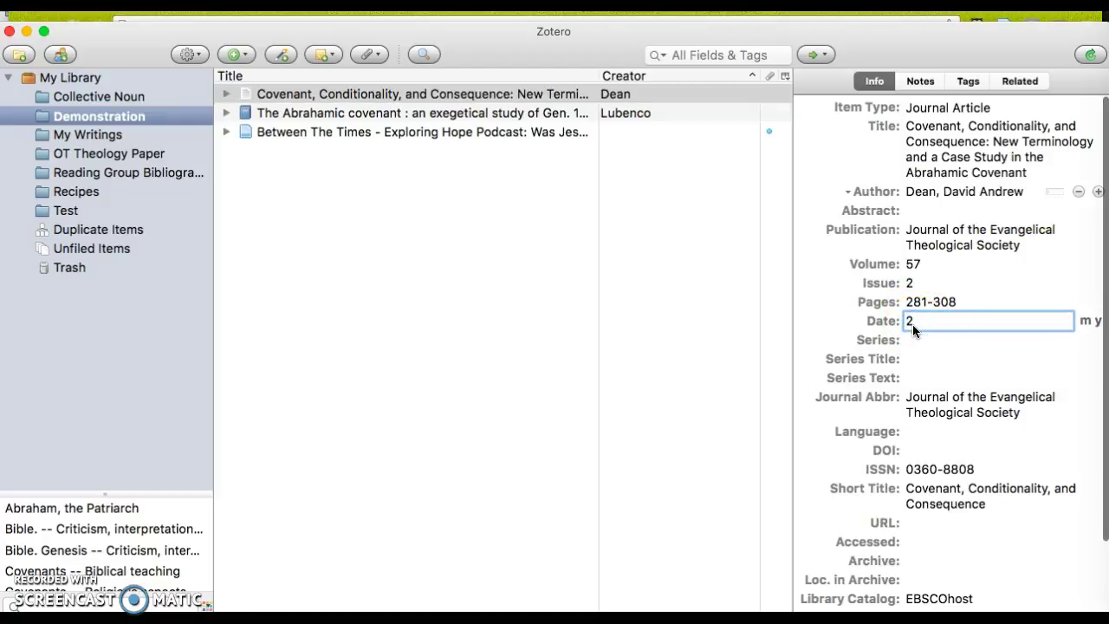
type("2014")
key("Return")
left_click(992, 374)
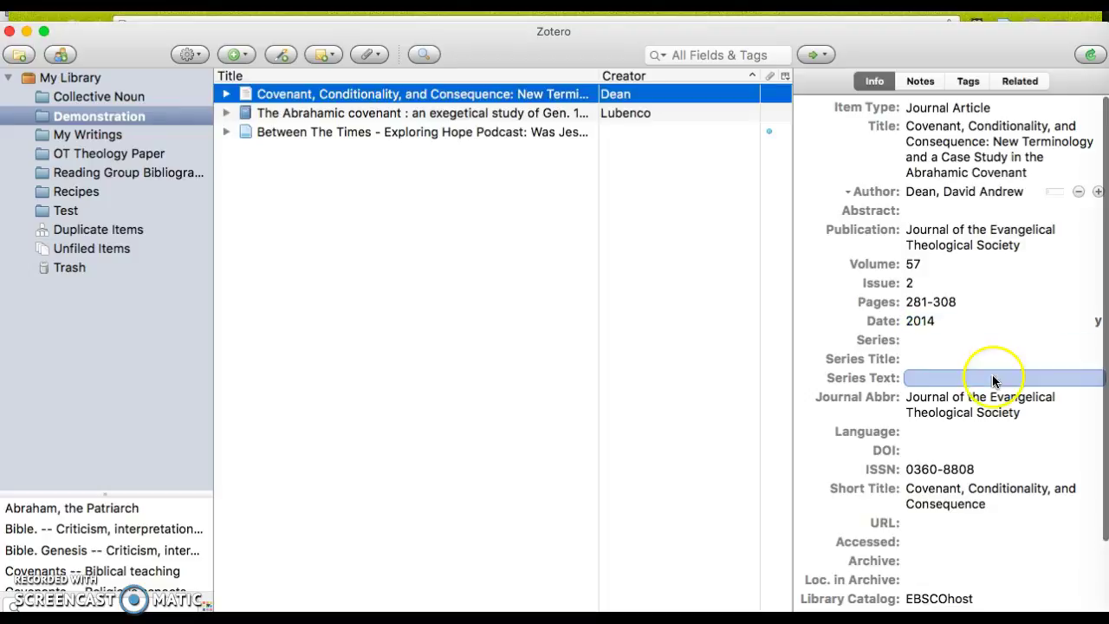
- Set the article's Journal Abbr to JETS
left_click(937, 323)
left_click(947, 378)
left_click(943, 397)
left_click(932, 338)
left_click(936, 406)
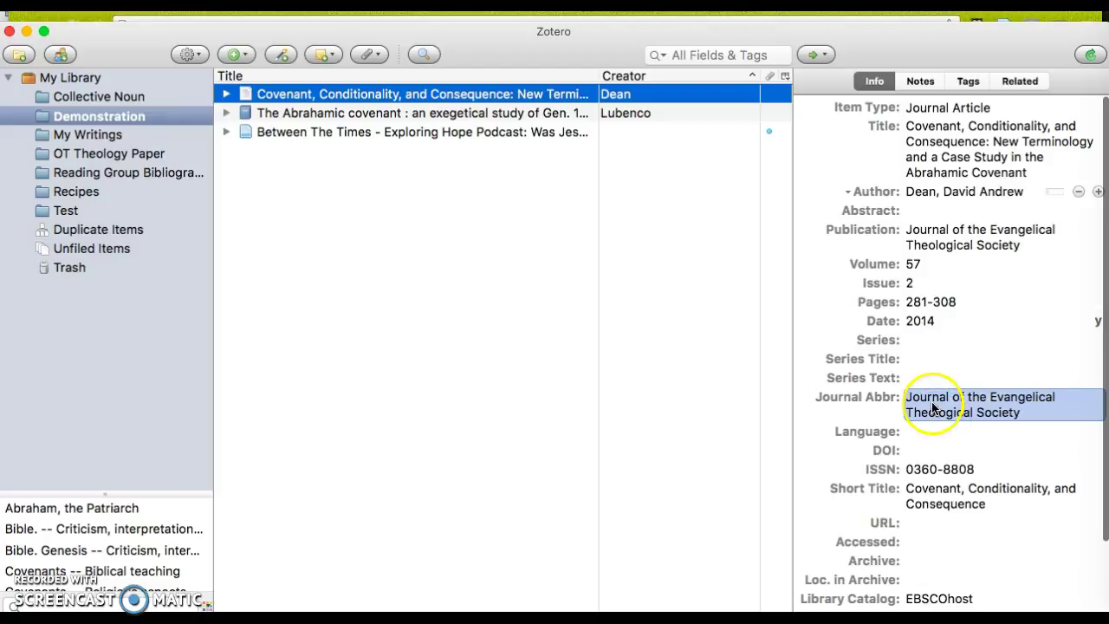
type("JETS")
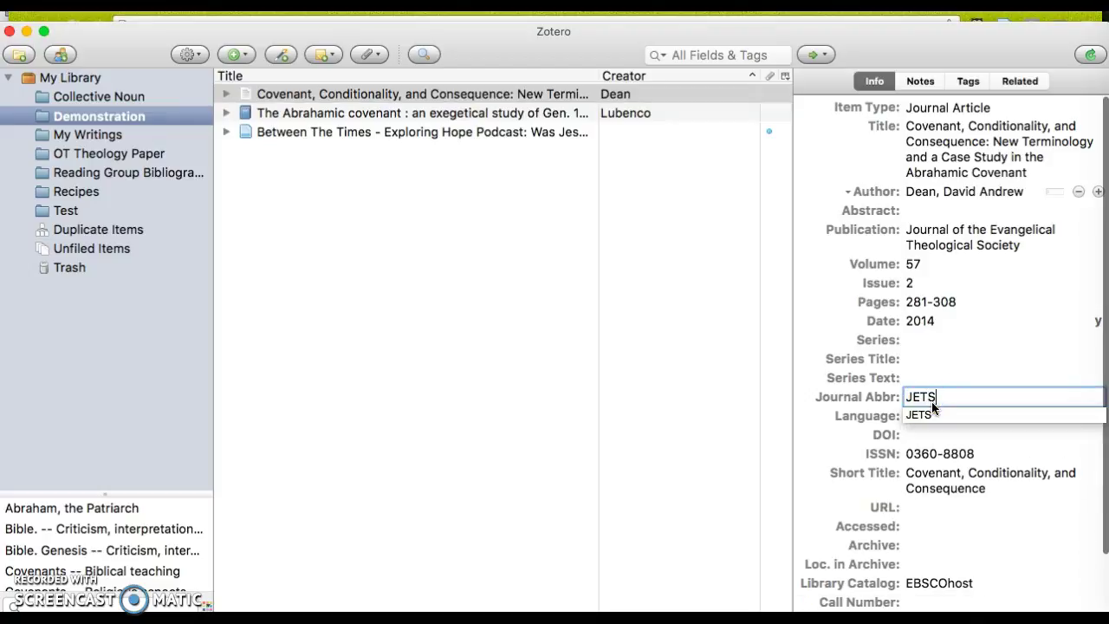
left_click(936, 361)
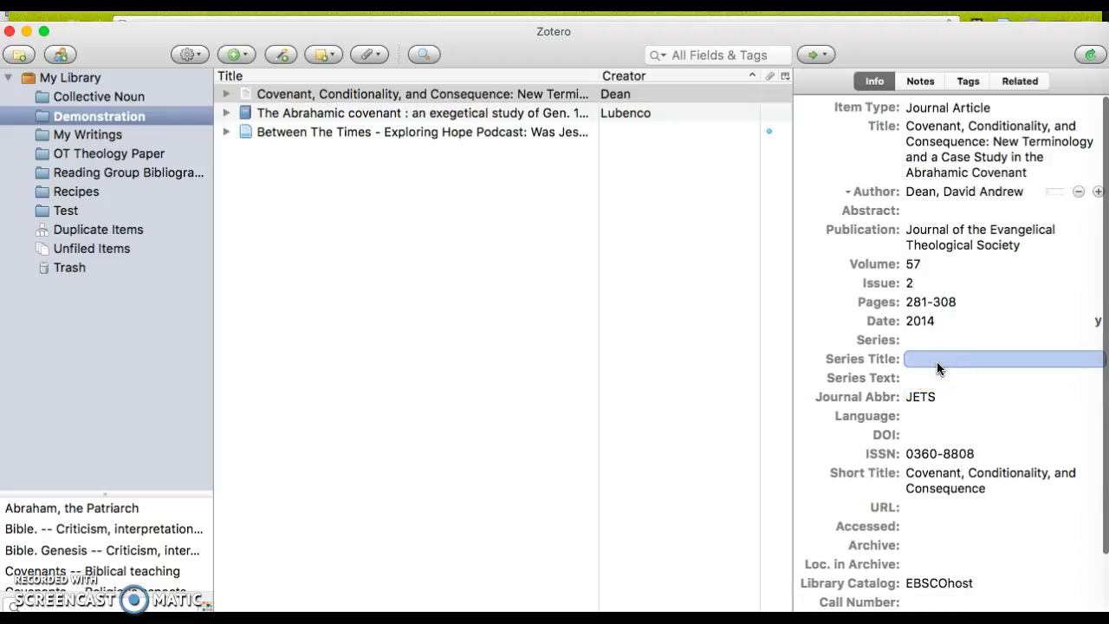
left_click(773, 287)
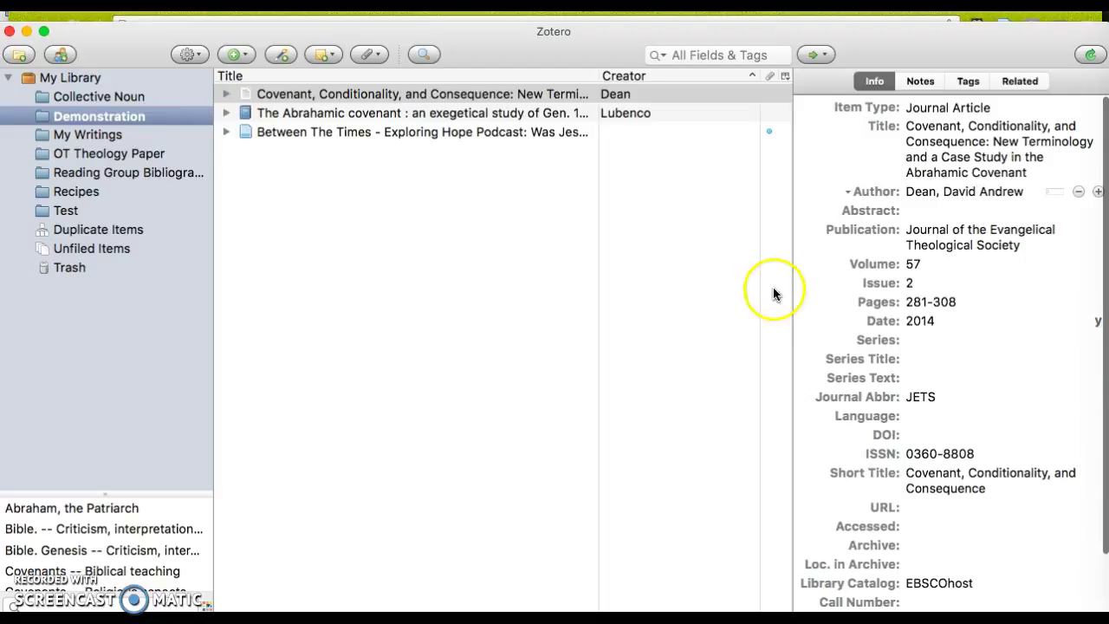
- Convert the Abrahamic Covenant book's title to title case
left_click(464, 115)
left_click(953, 139)
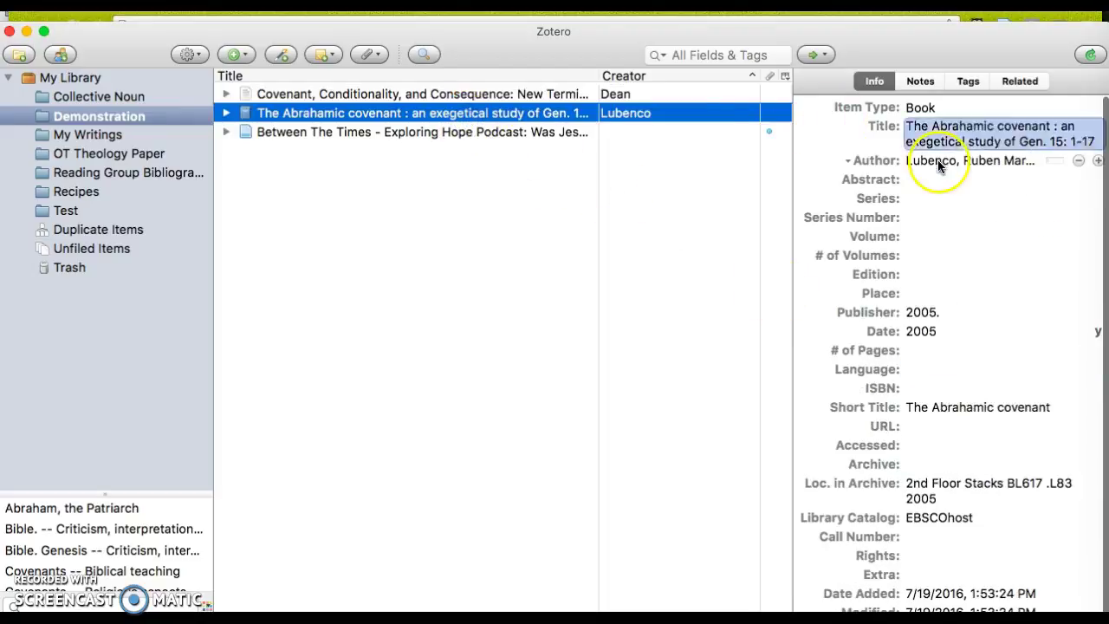
right_click(942, 141)
mouse_move(959, 149)
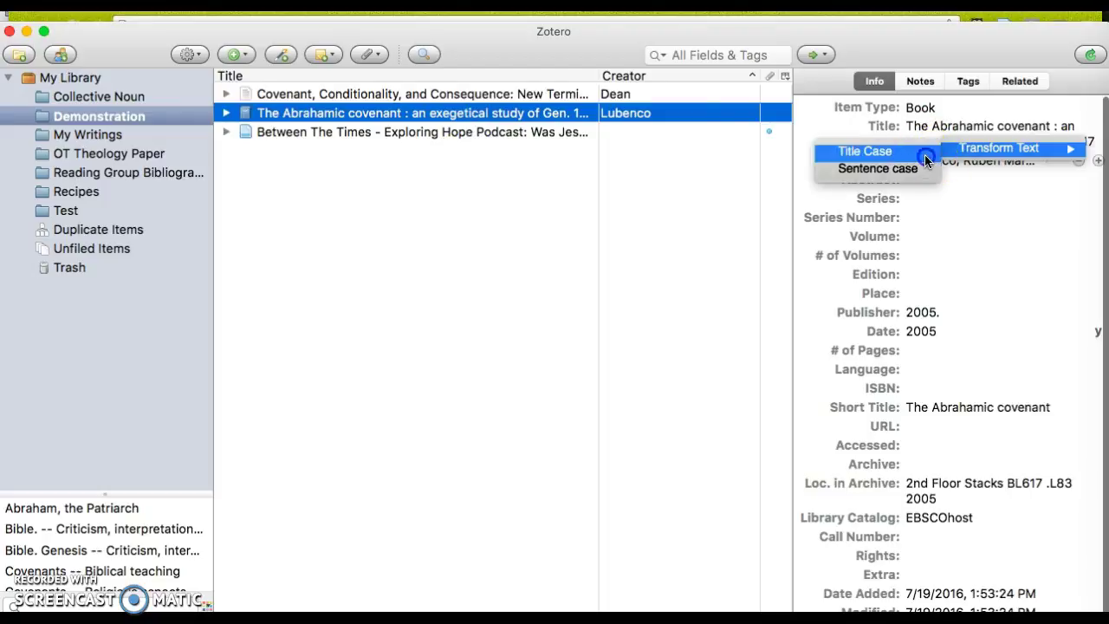
left_click(923, 151)
- Remove the misplaced '2005.' from the book's Publisher, keeping its Date as 2005
left_click(928, 312)
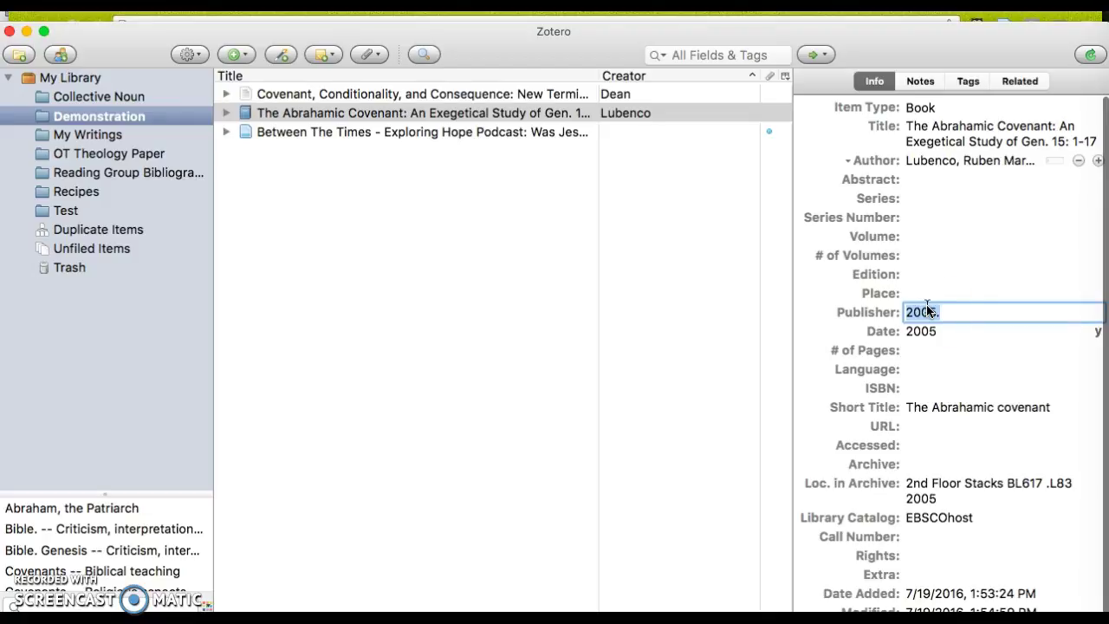
left_click(942, 330)
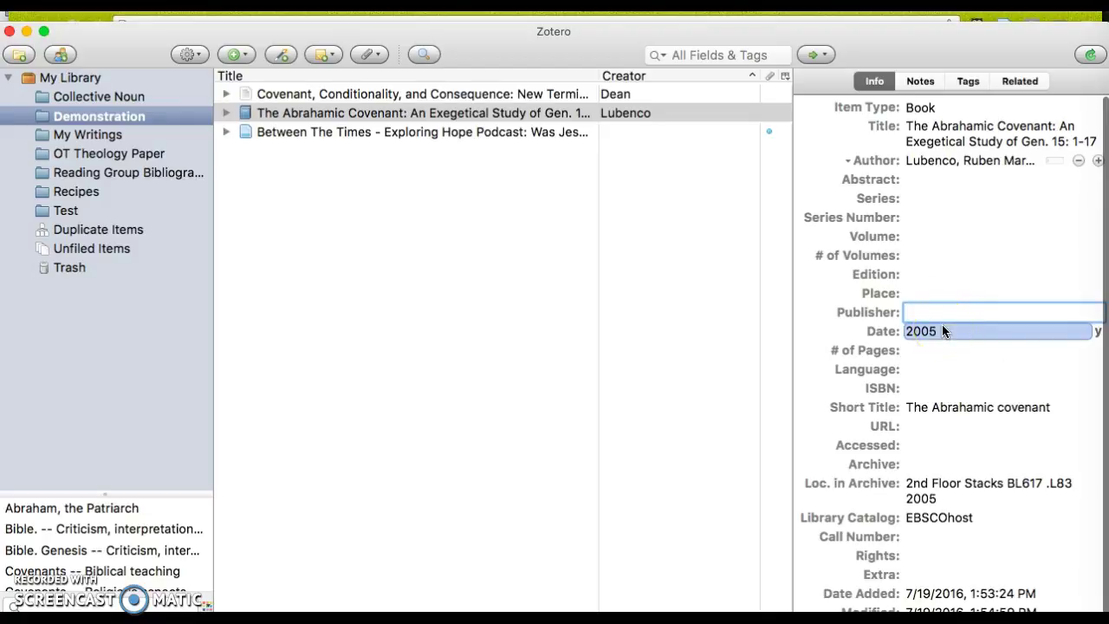
left_click(921, 294)
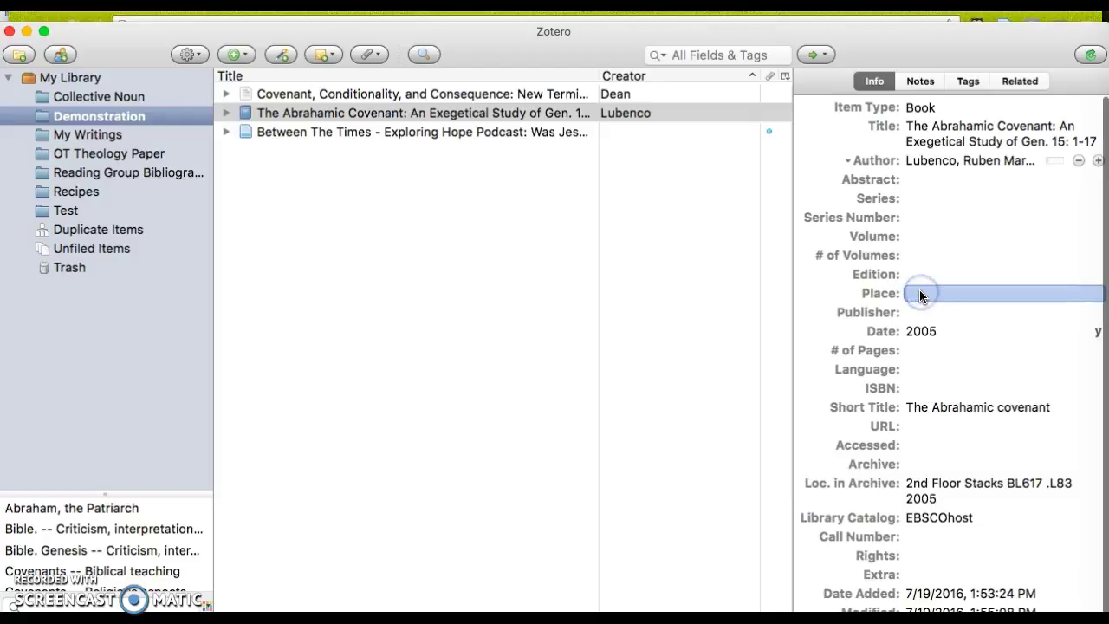
left_click(922, 329)
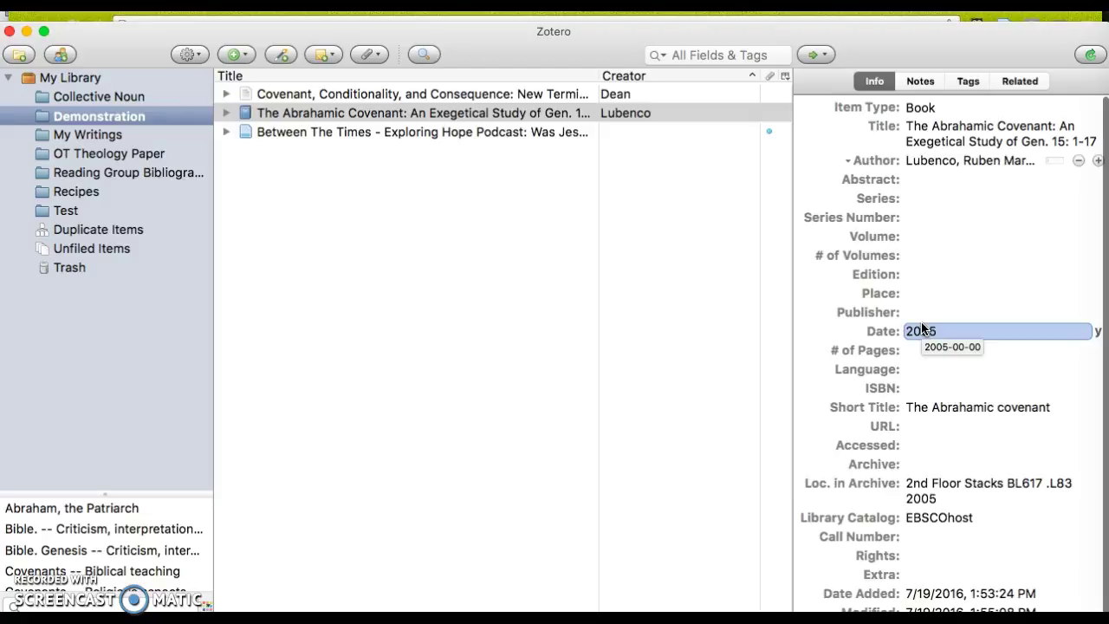
key("Return")
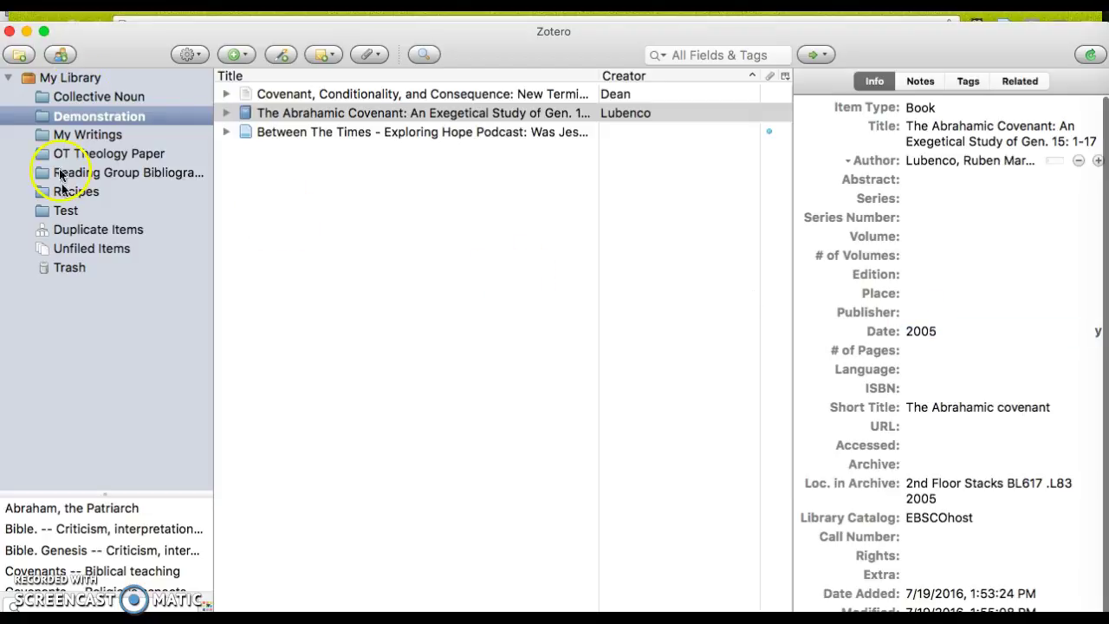